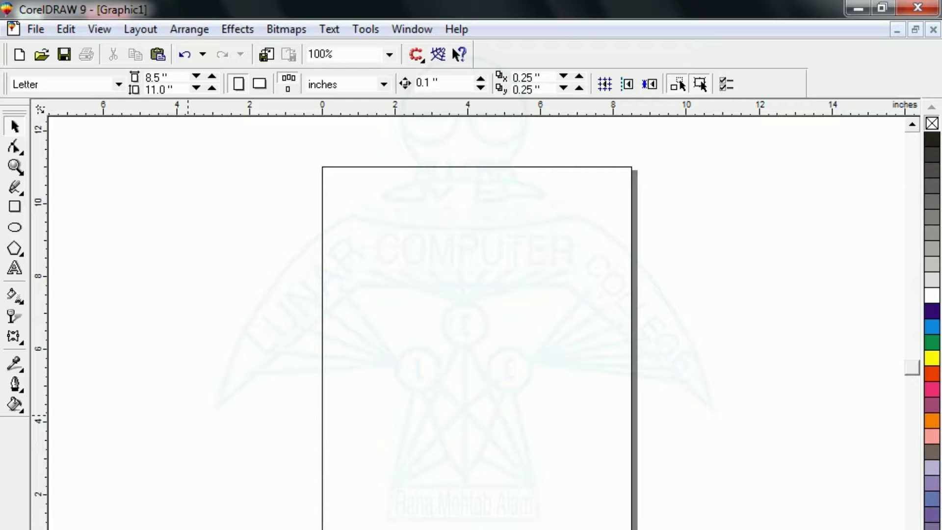
click(15, 268)
click(366, 229)
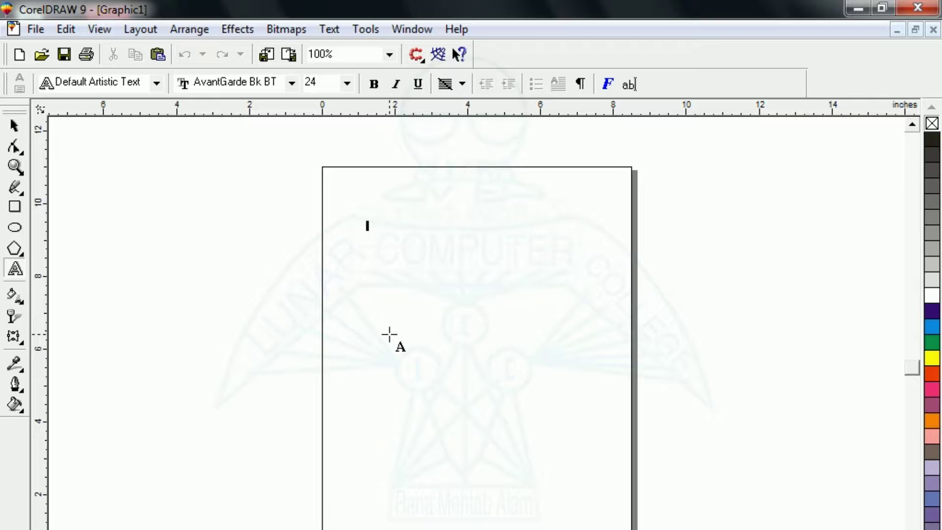
text(www)
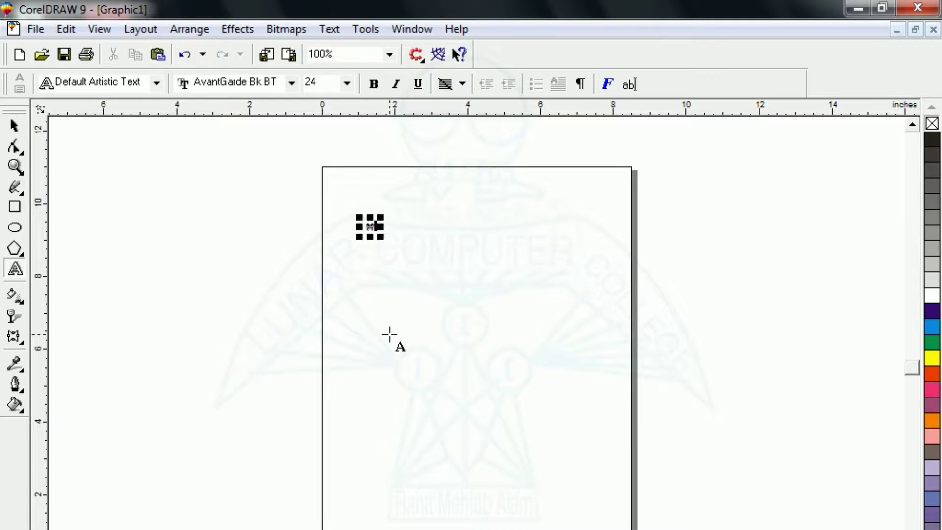
text(.lunarcomputercollege.com)
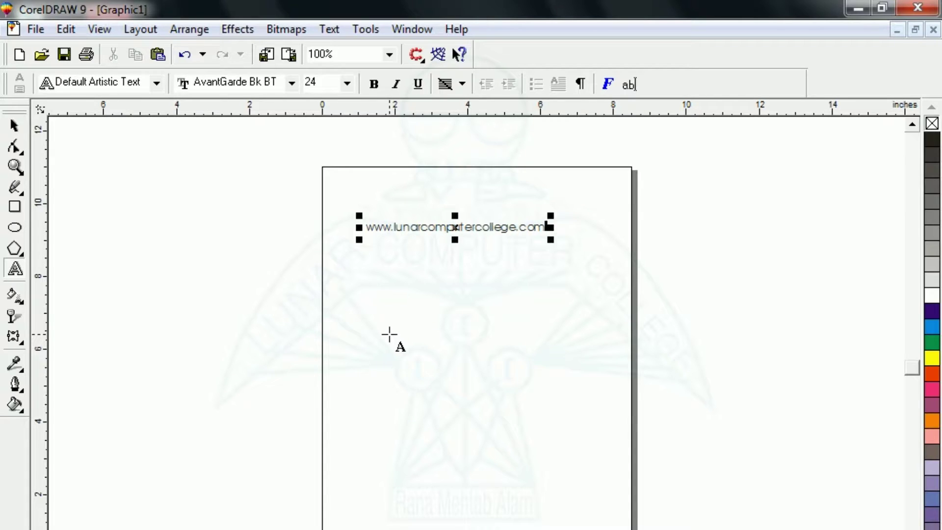
click(14, 126)
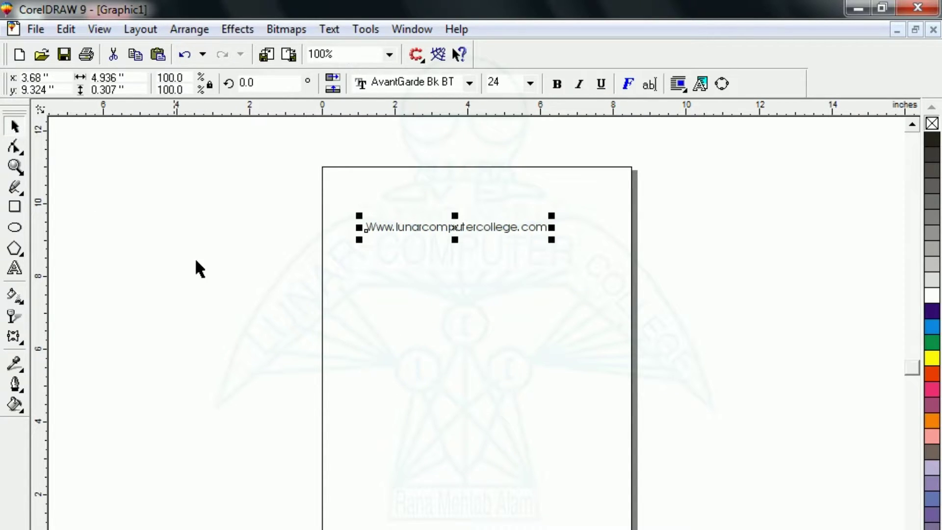
Try to replace the capital W at the start of the web address with a lowercase w
key(shift+F2)
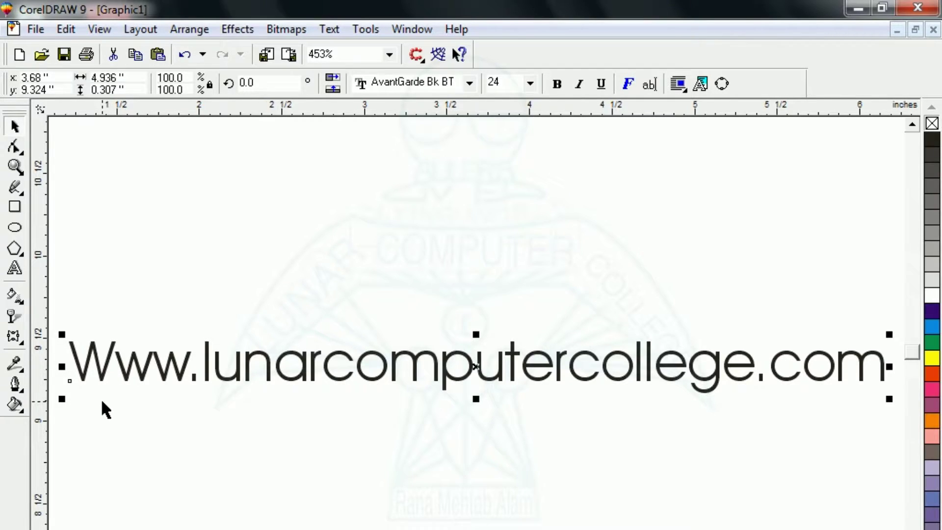
click(15, 269)
click(114, 361)
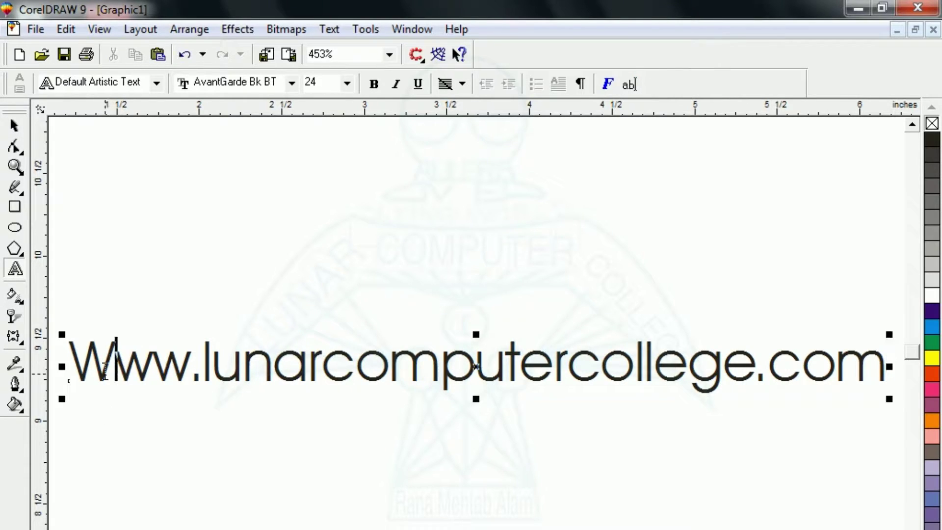
key(BackSpace)
text(w)
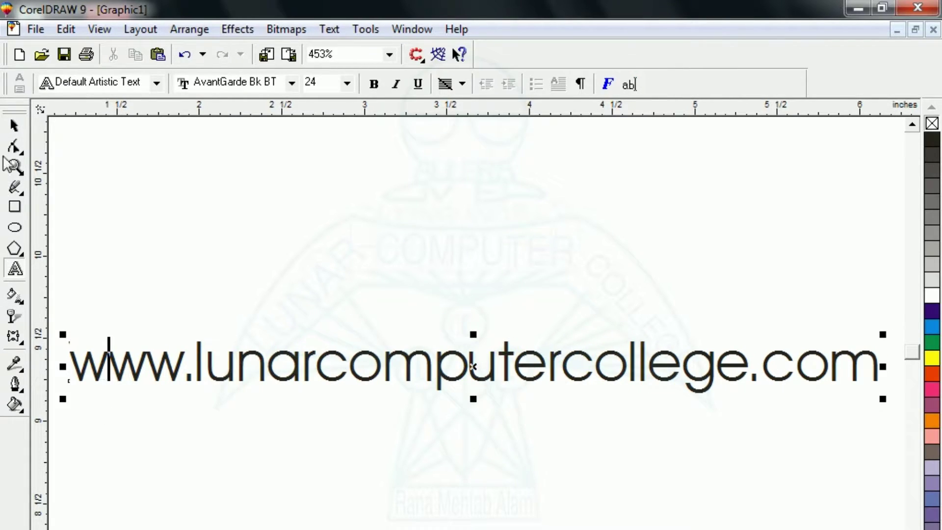
click(15, 126)
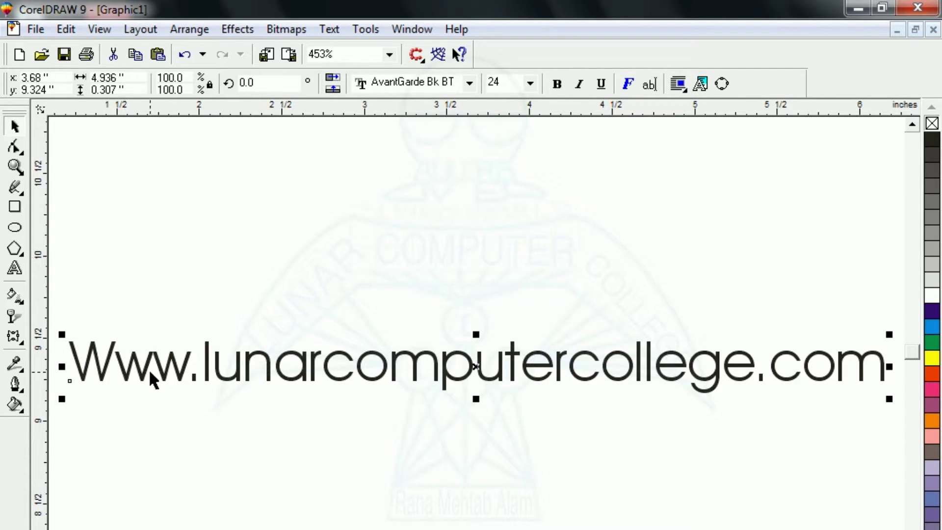
Turn off "Capitalize first letter of sentences" in the Type Assist options and deselect the text
click(336, 30)
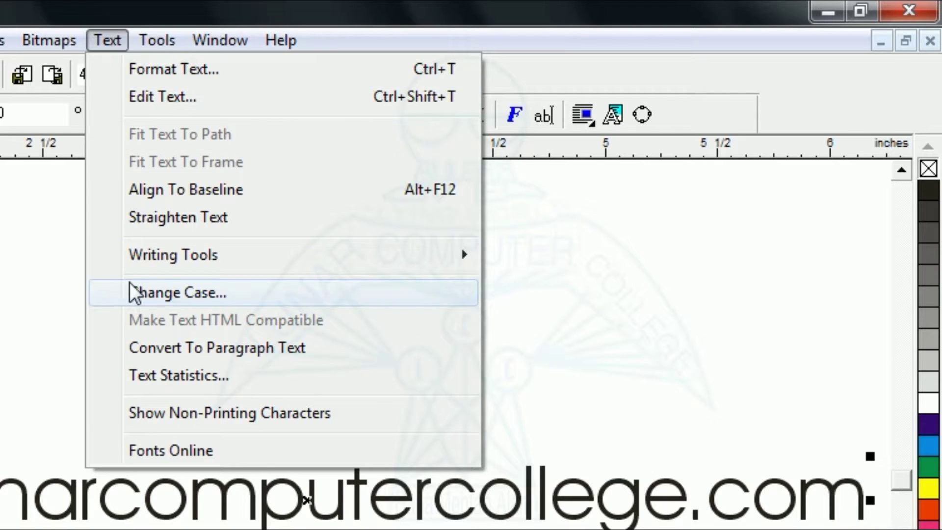
mouse_move(188, 261)
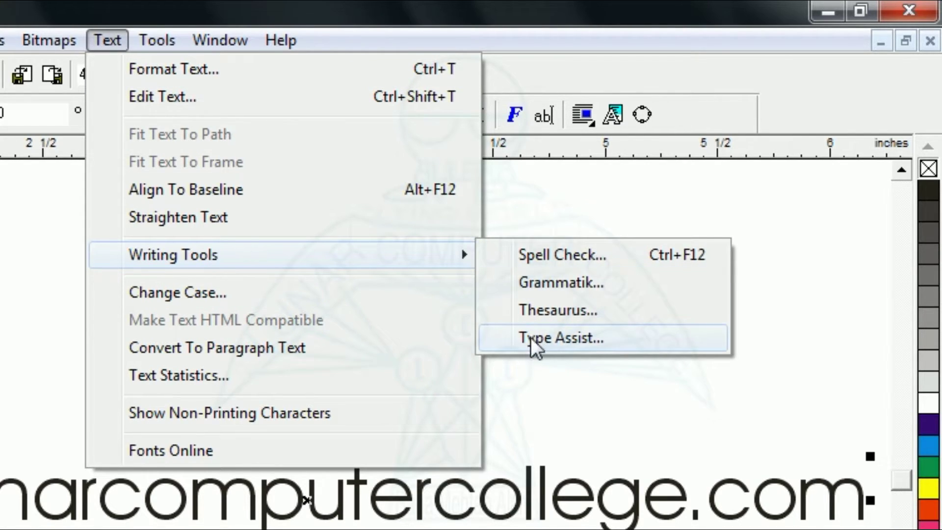
click(564, 338)
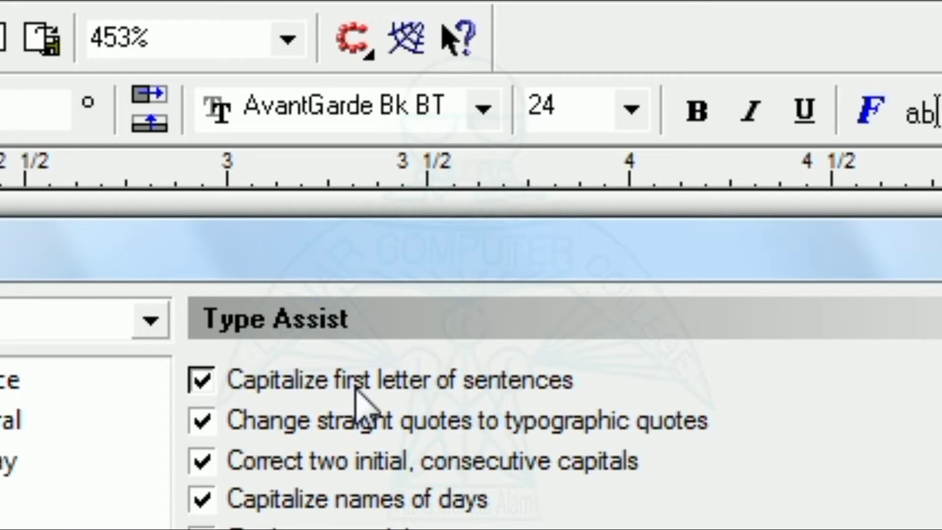
click(199, 381)
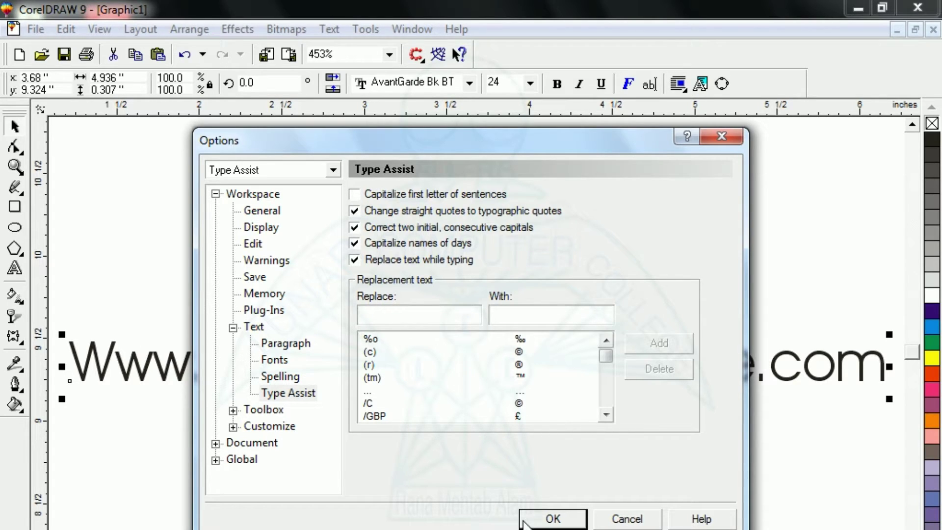
click(543, 518)
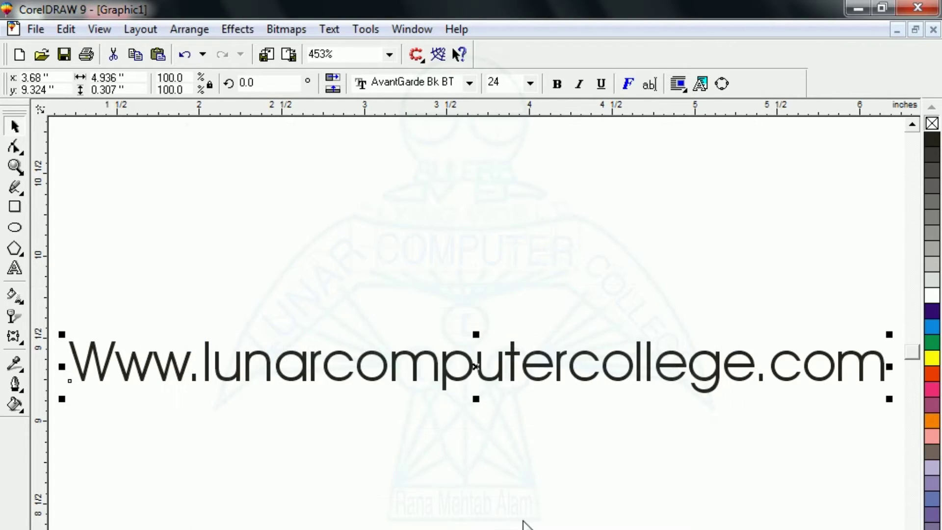
click(208, 457)
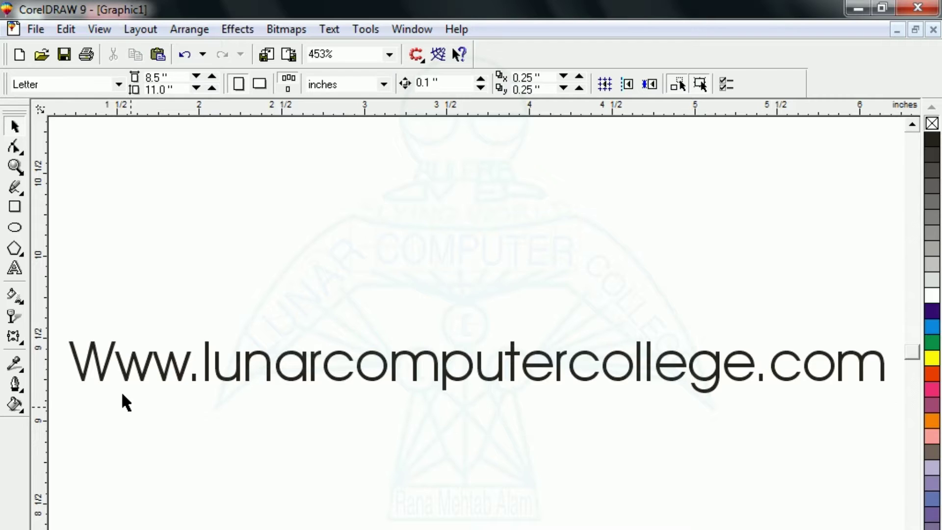
Replace the capital W at the start of the web address with a lowercase w and deselect the text
click(120, 362)
click(14, 268)
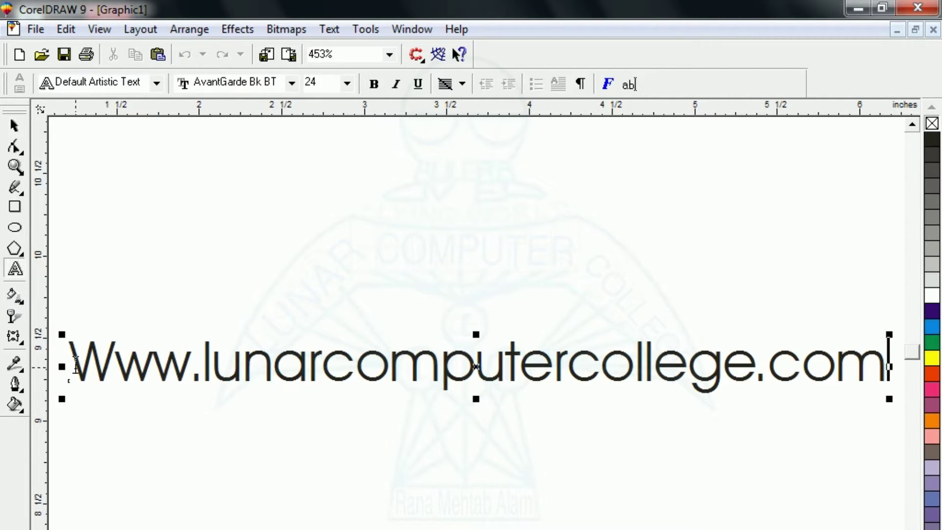
click(116, 363)
key(BackSpace)
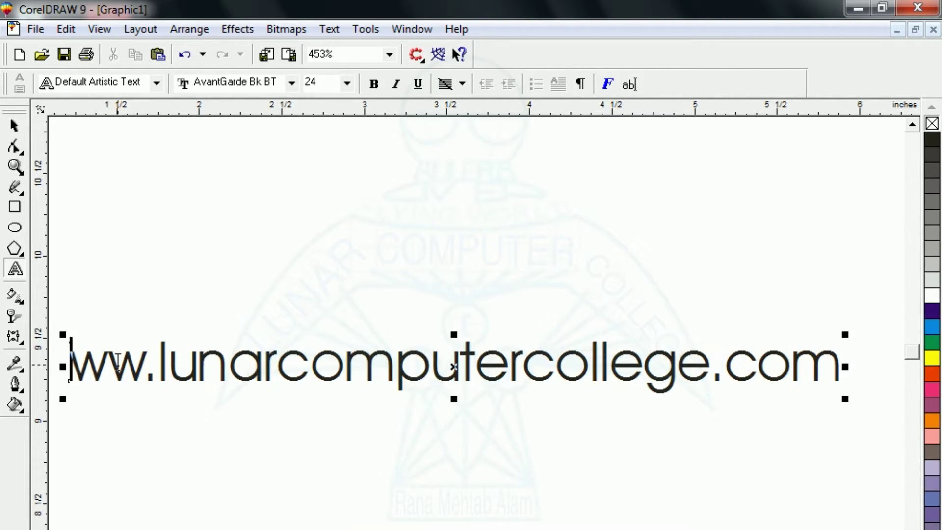
text(w)
click(15, 126)
click(192, 340)
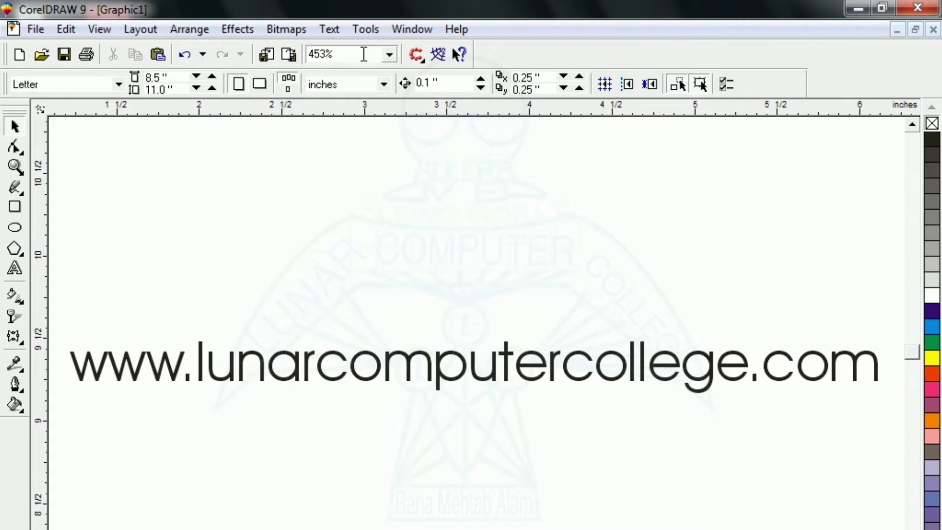
Review the "Capitalize first letter of sentences" setting in the Type Assist options, leaving it turned off
click(336, 29)
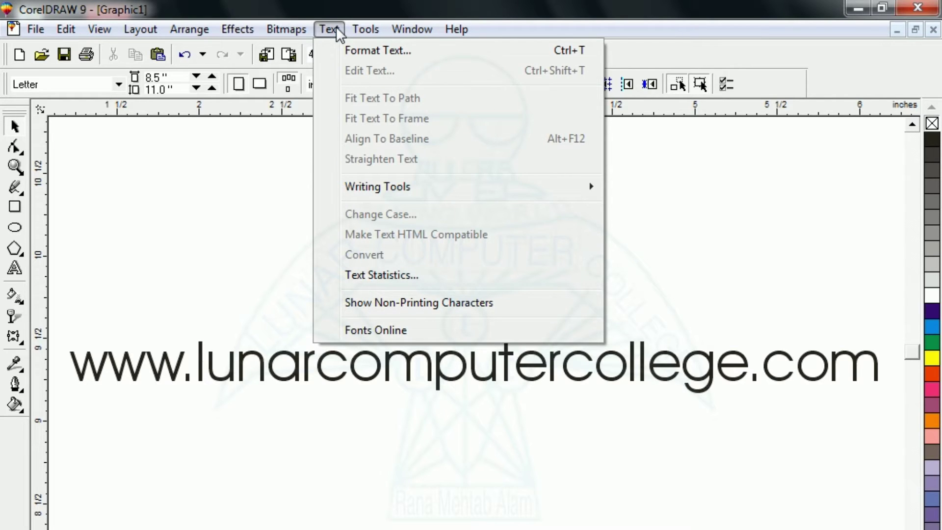
mouse_move(400, 184)
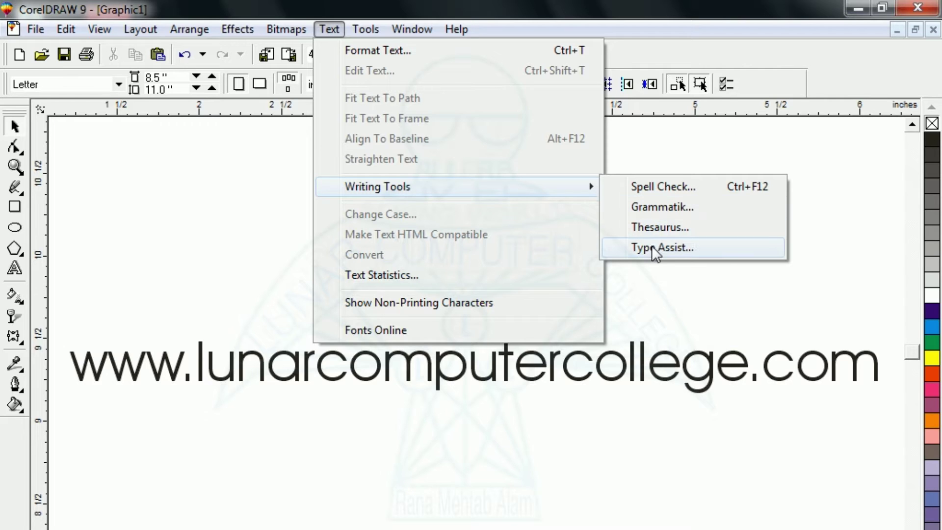
click(653, 247)
click(385, 193)
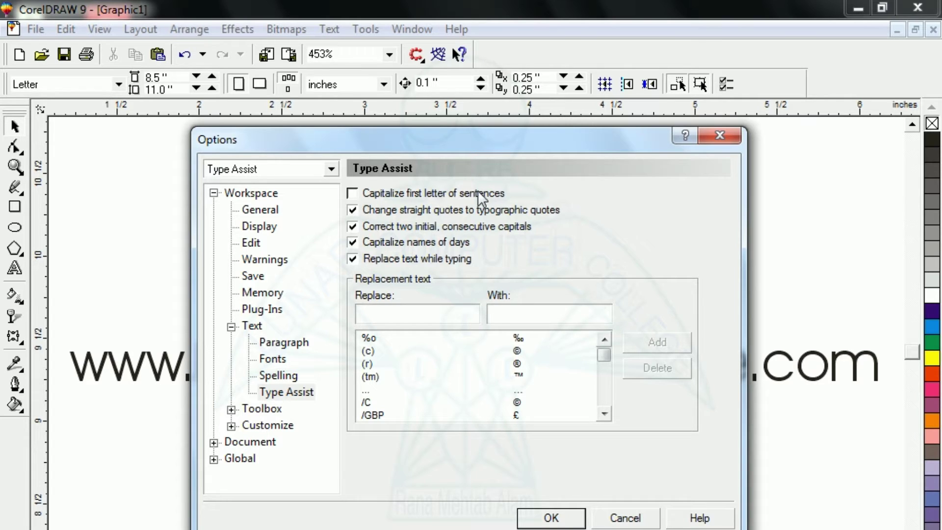
click(545, 516)
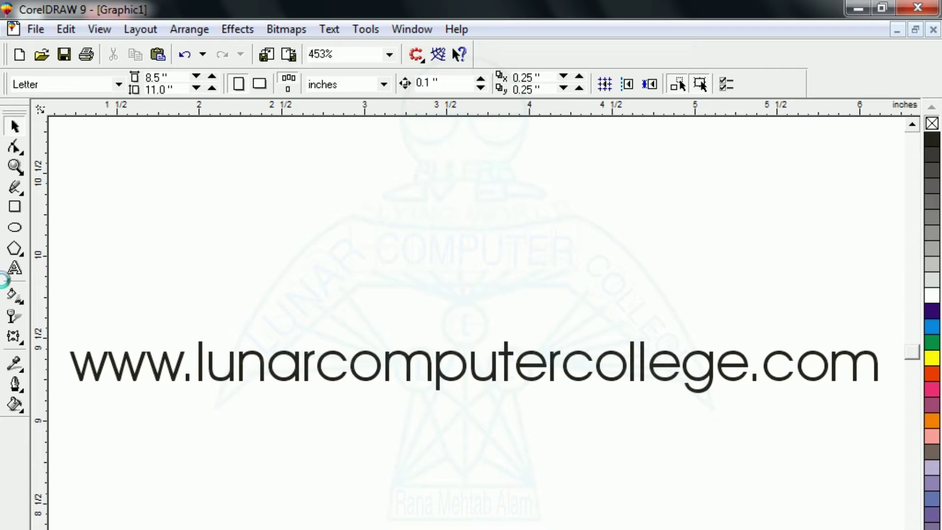
Add a first name in all lowercase as artistic text above the web address
click(15, 270)
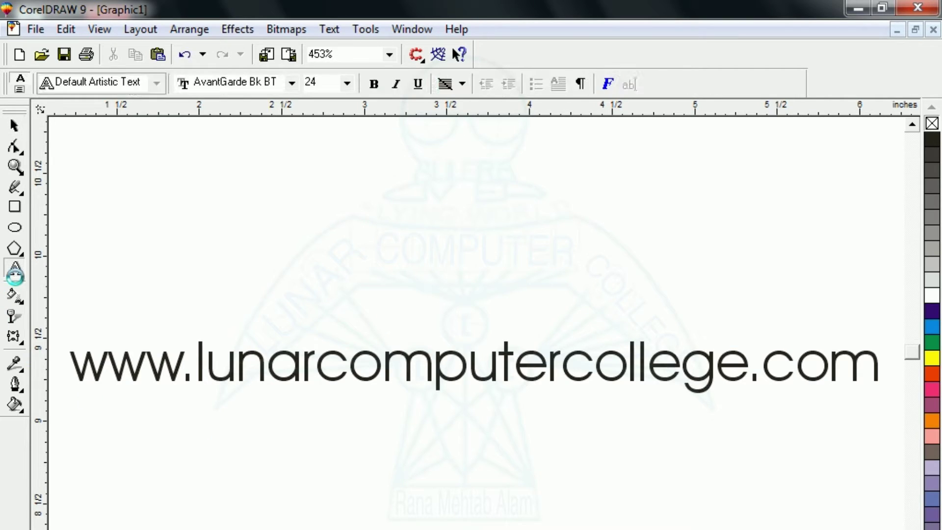
click(153, 259)
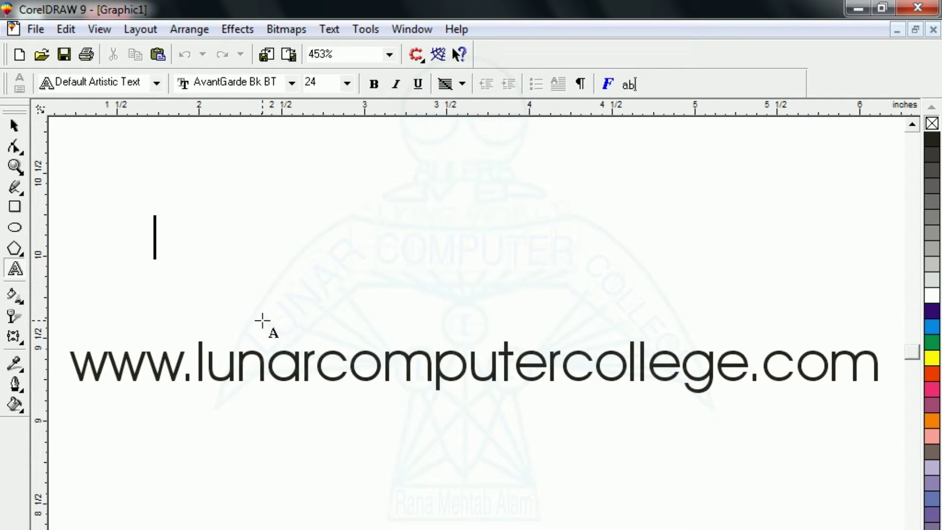
text(rana)
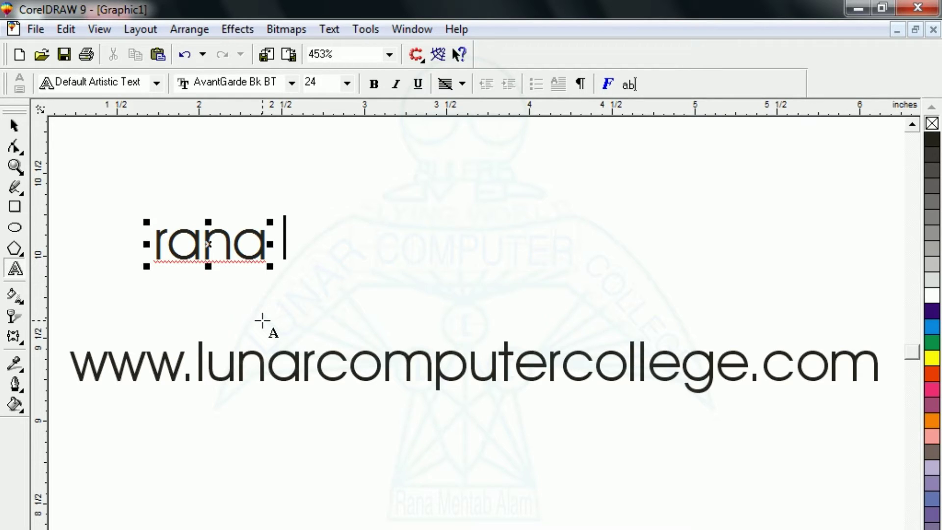
click(14, 126)
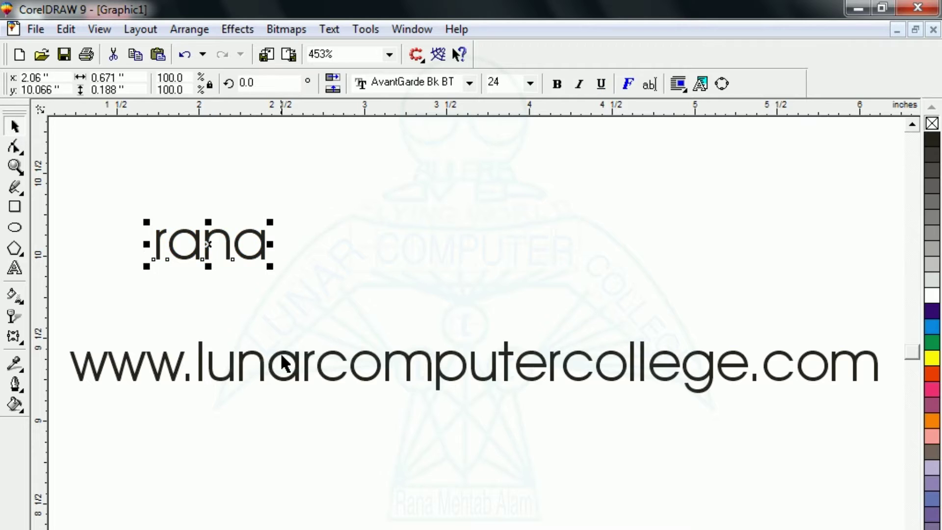
click(274, 428)
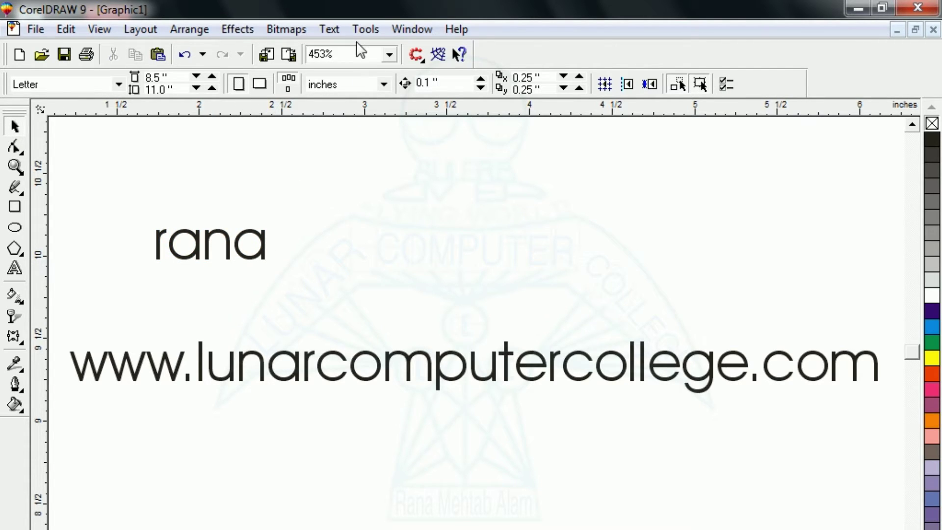
Turn on "Capitalize first letter of sentences" in the Type Assist options
click(336, 28)
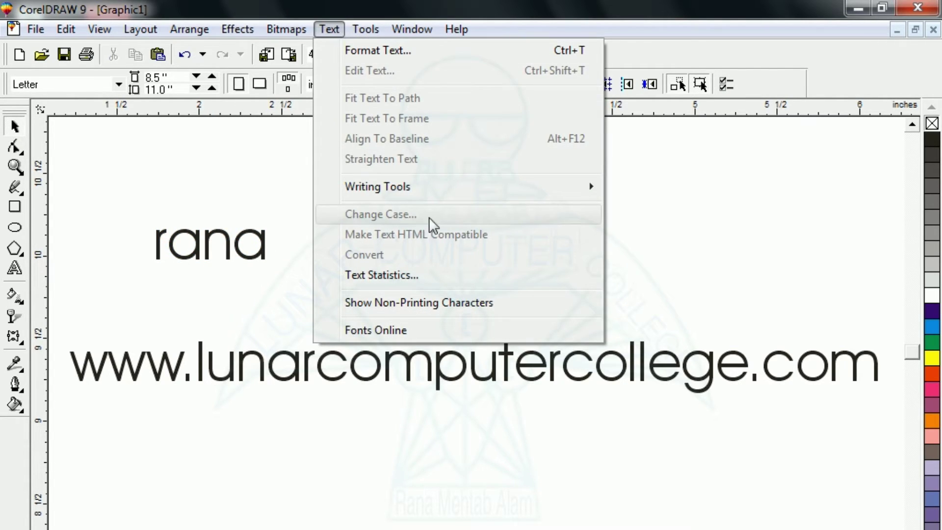
mouse_move(490, 187)
click(666, 243)
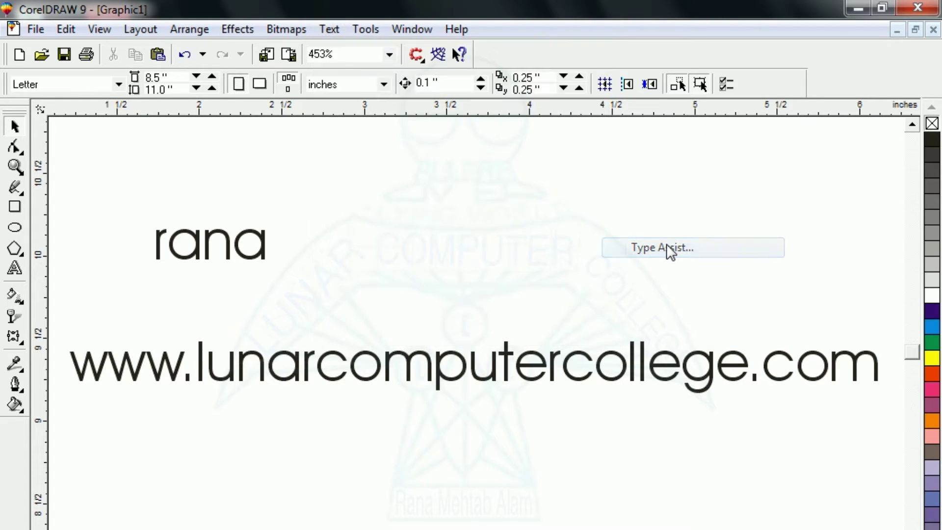
click(365, 192)
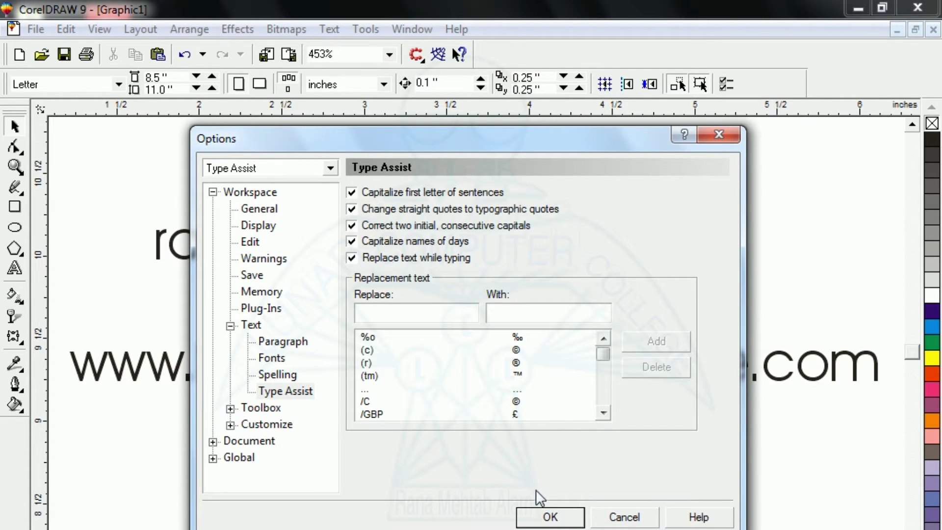
click(545, 515)
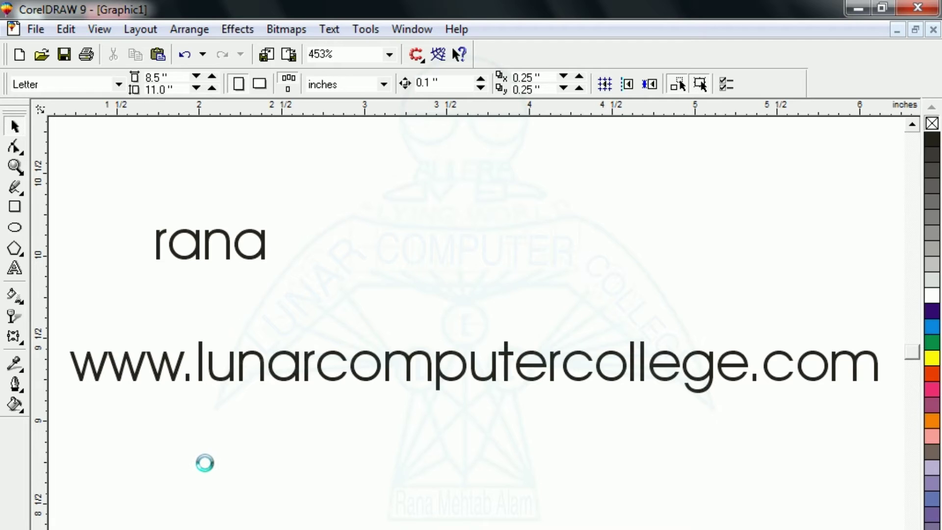
click(228, 258)
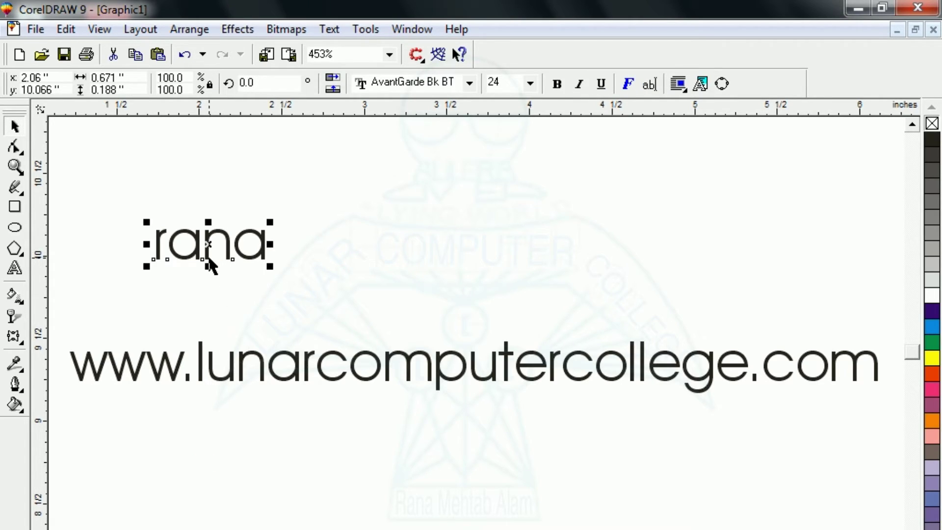
click(117, 344)
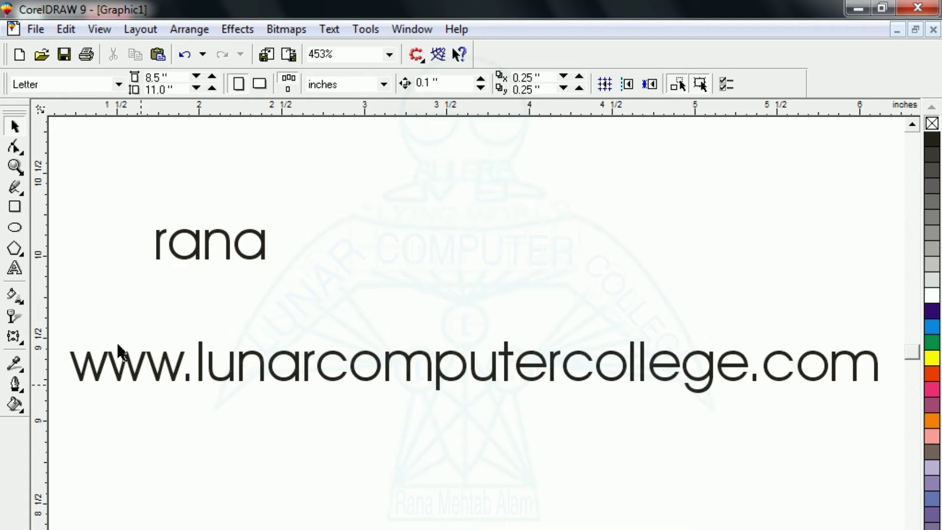
Add the same first name, with a capital initial, as artistic text below the web address
click(14, 269)
click(209, 454)
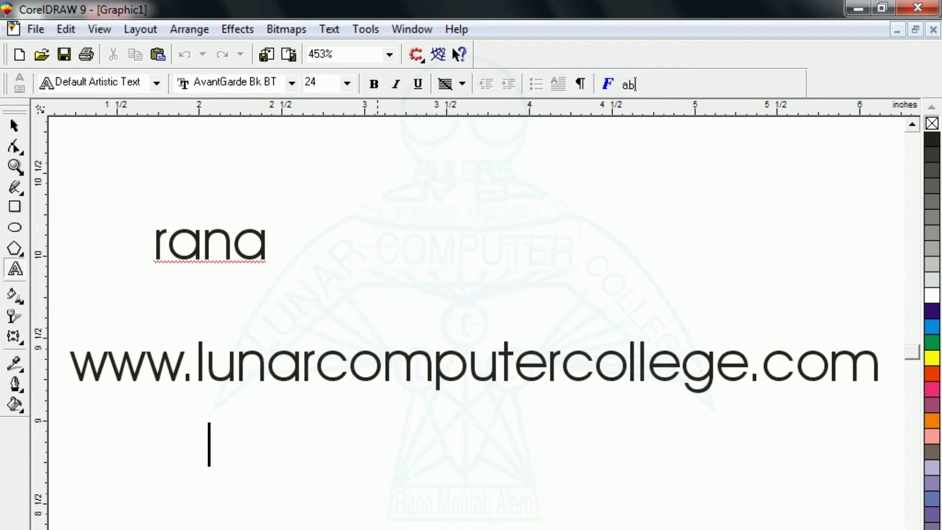
text(Rana)
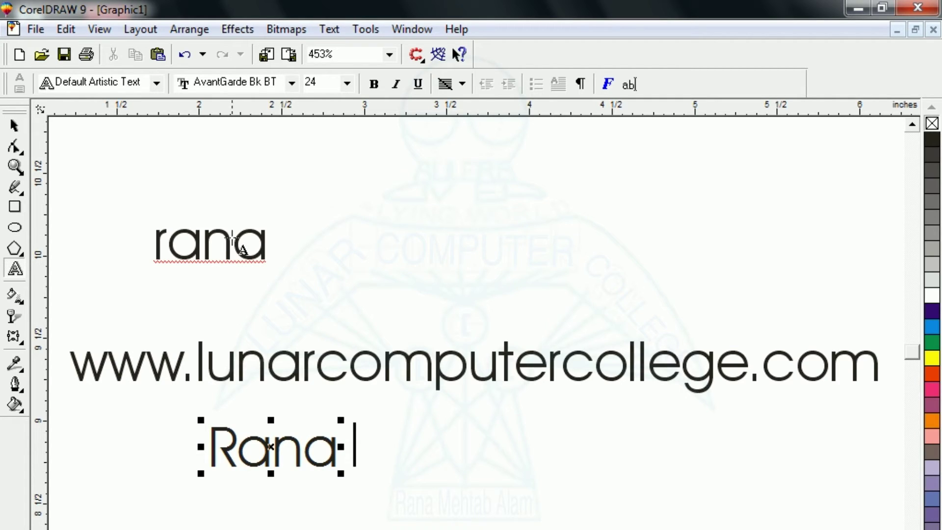
click(14, 125)
click(361, 274)
Turn "Capitalize first letter of sentences" off again in the Type Assist options
click(328, 30)
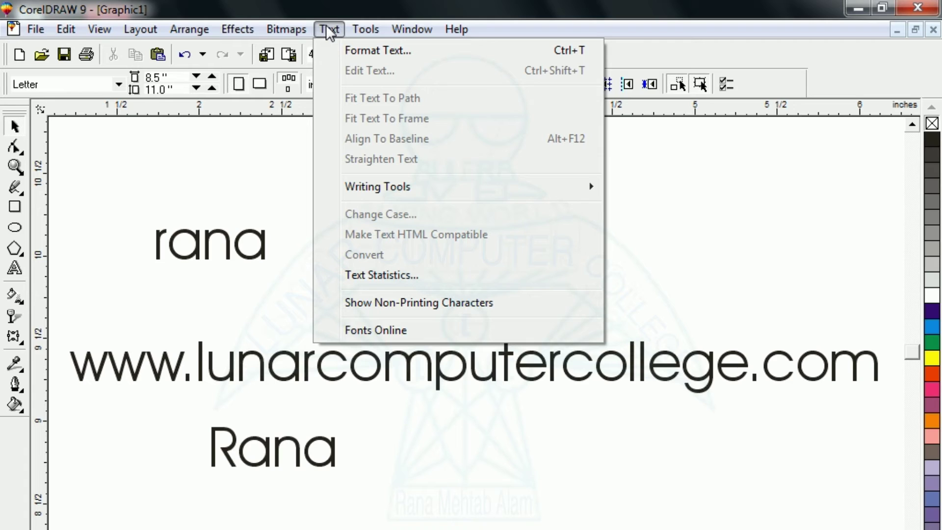
mouse_move(405, 191)
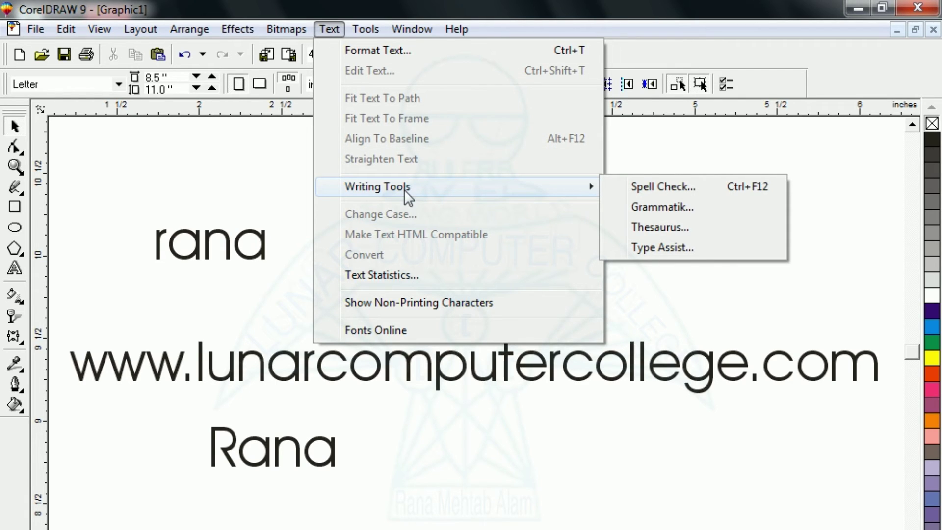
click(644, 246)
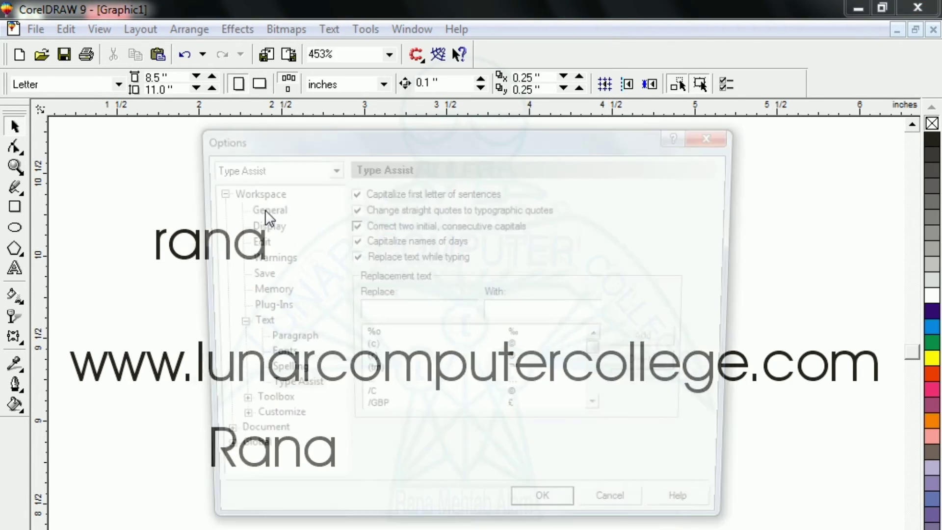
click(351, 192)
click(548, 514)
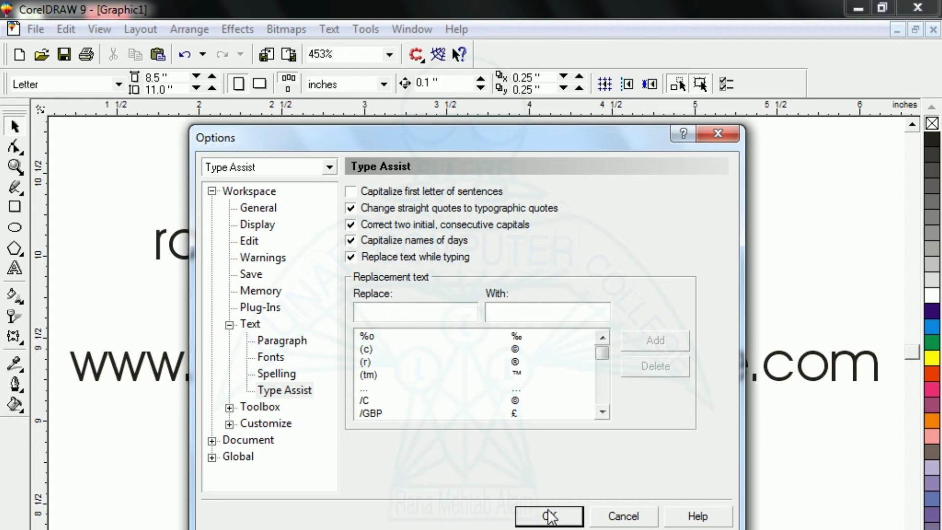